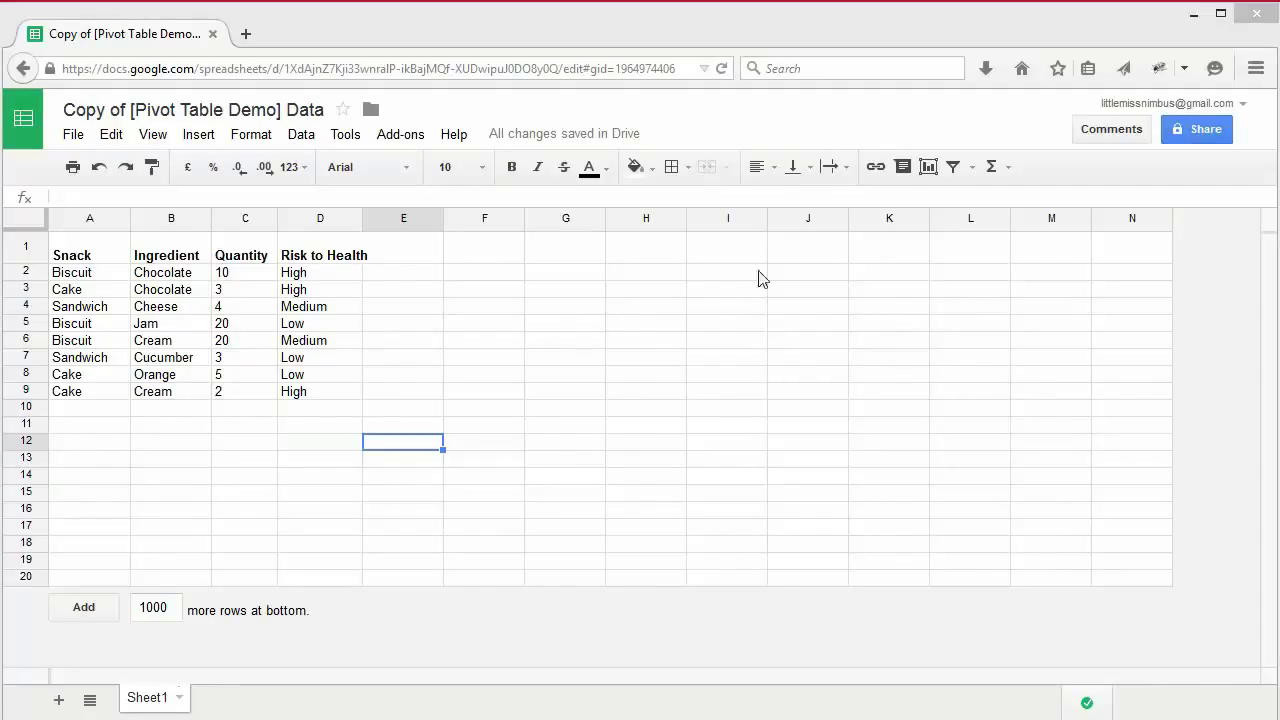
# - Create a pivot table from the entire snack data sheet, covering Snack, Ingredient, Quantity and Risk to Health
pyautogui.click(172, 258)
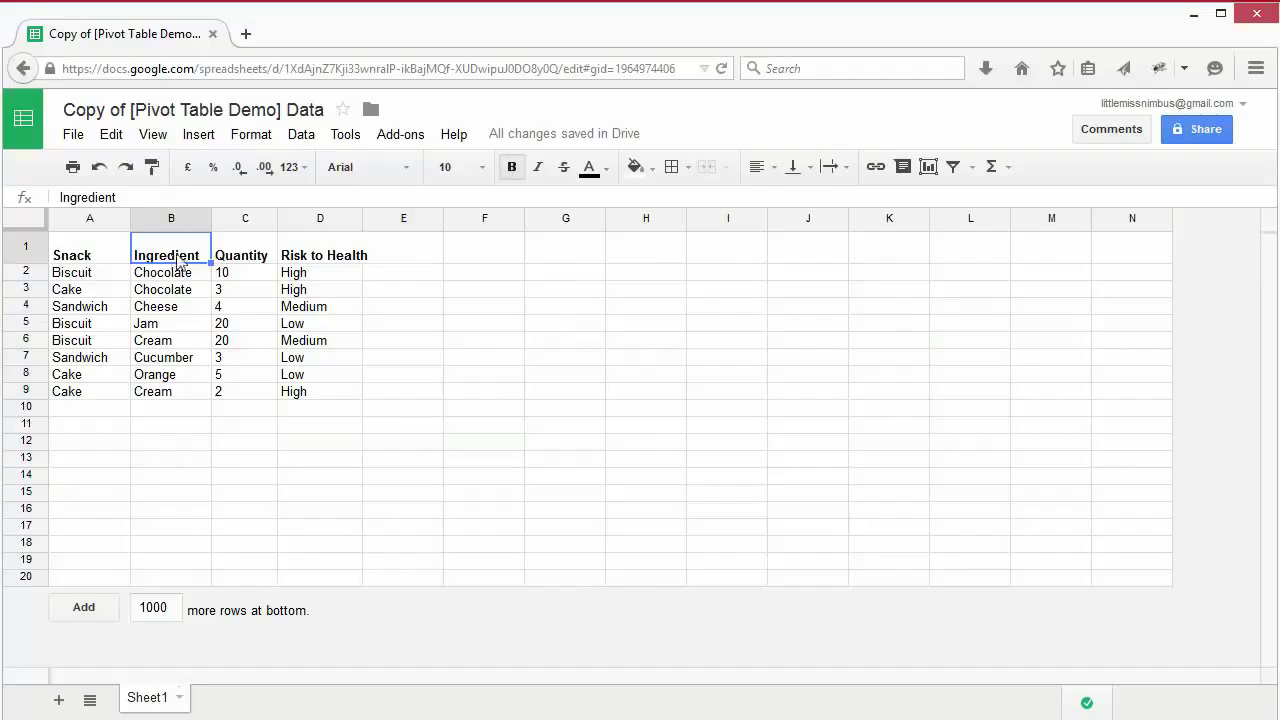
pyautogui.click(250, 258)
pyautogui.click(343, 259)
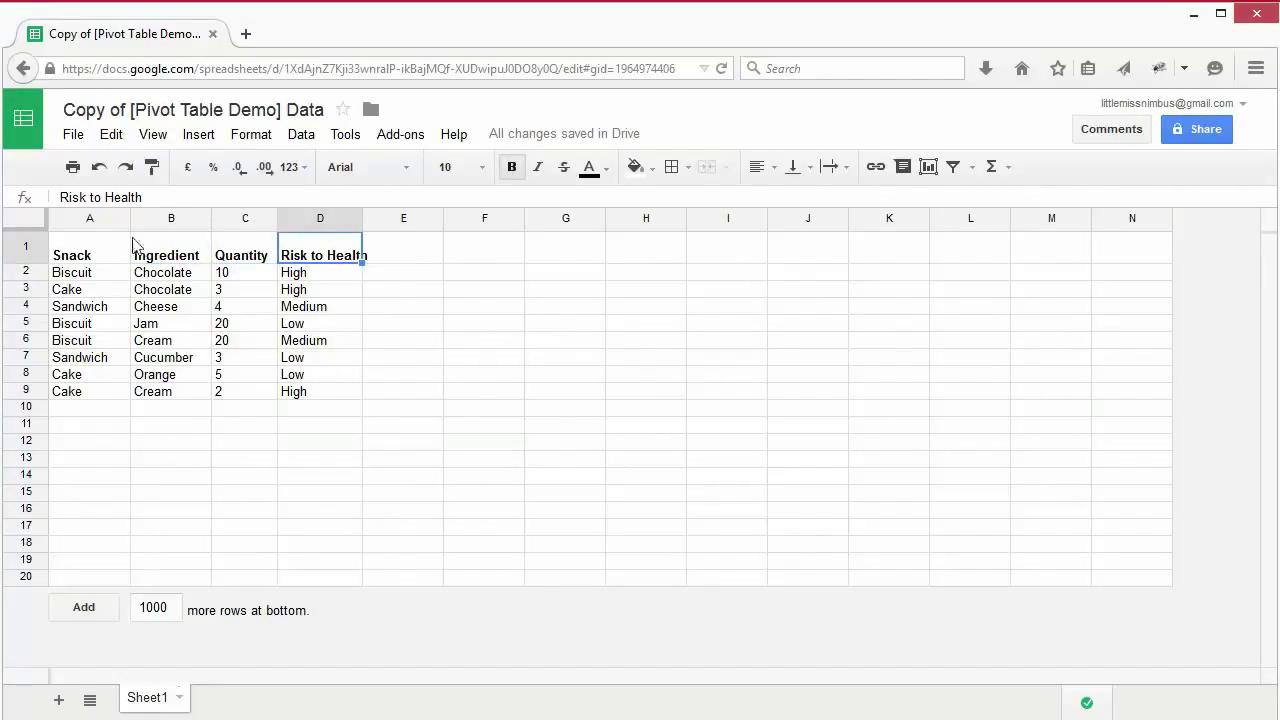
pyautogui.click(34, 220)
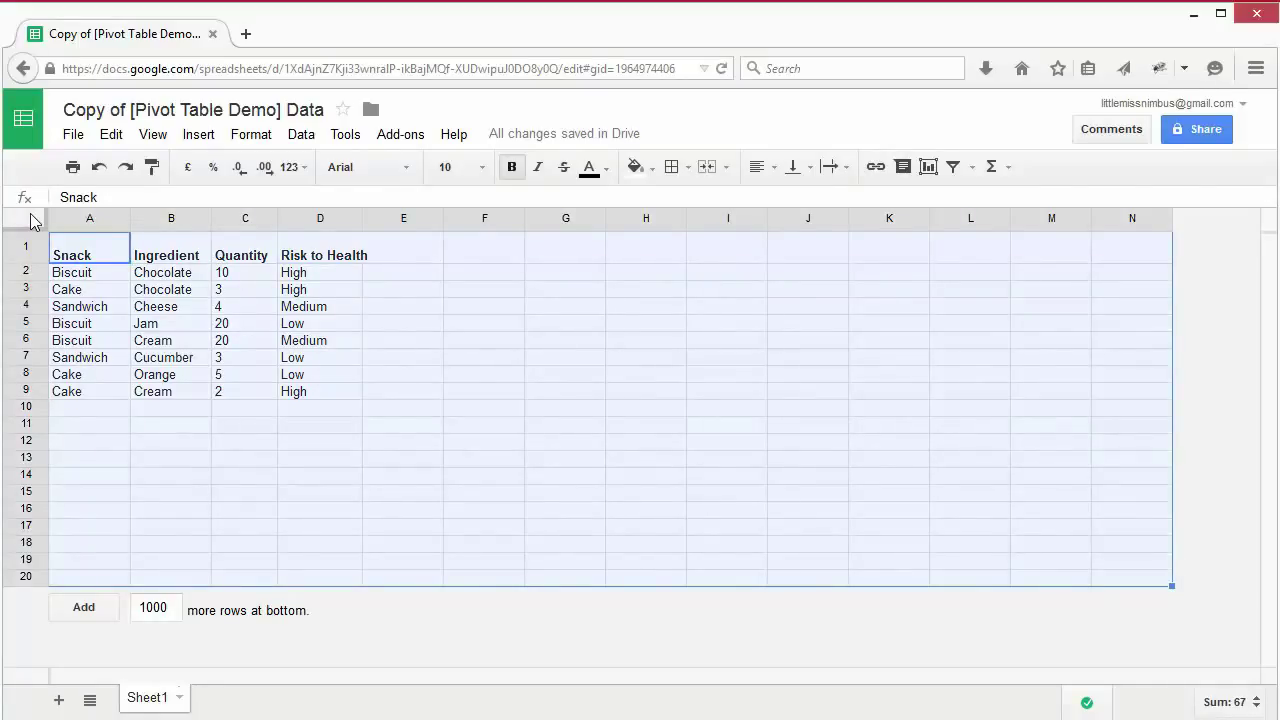
pyautogui.click(301, 134)
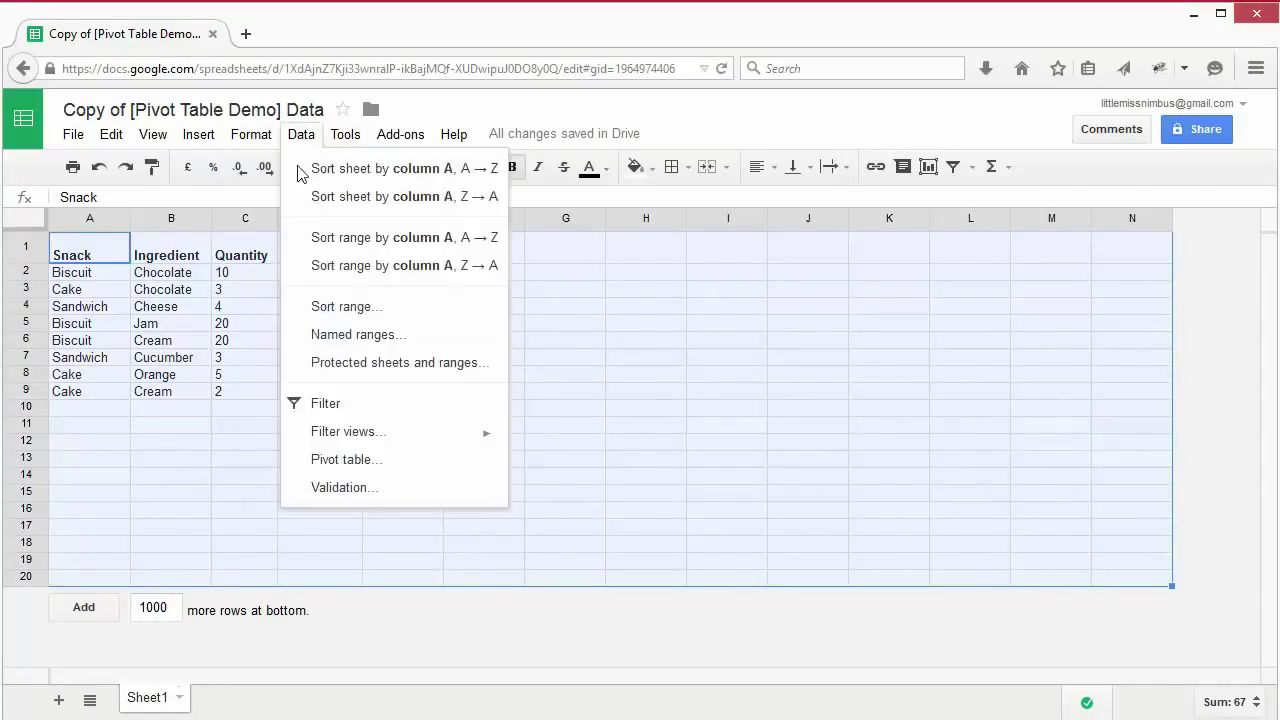
pyautogui.click(370, 462)
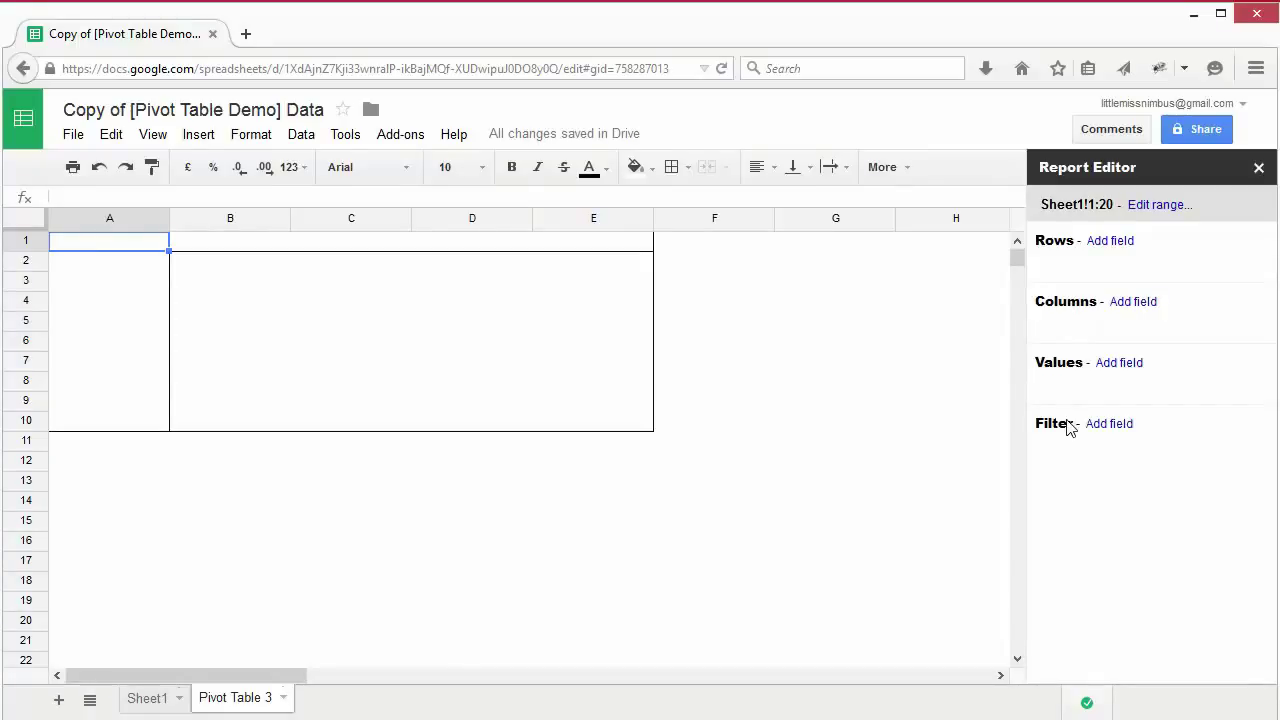
# - Group the pivot table's rows by the Snack field
pyautogui.click(1121, 246)
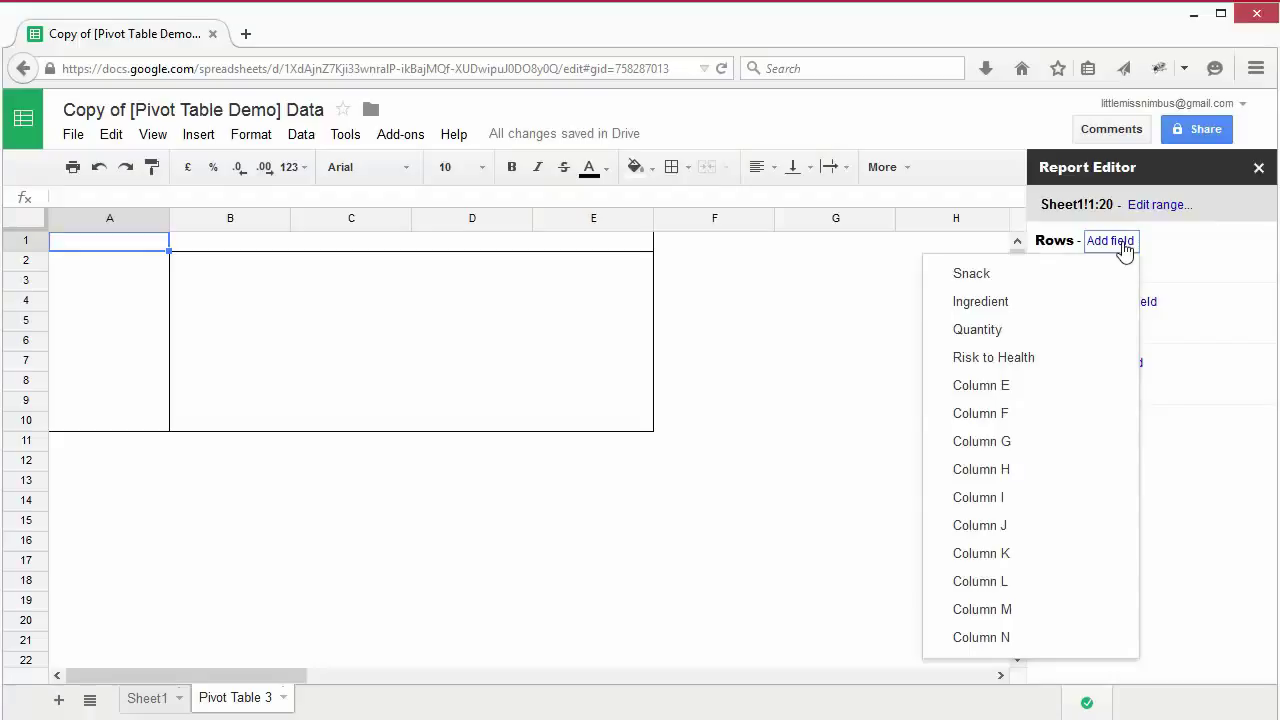
pyautogui.click(1193, 250)
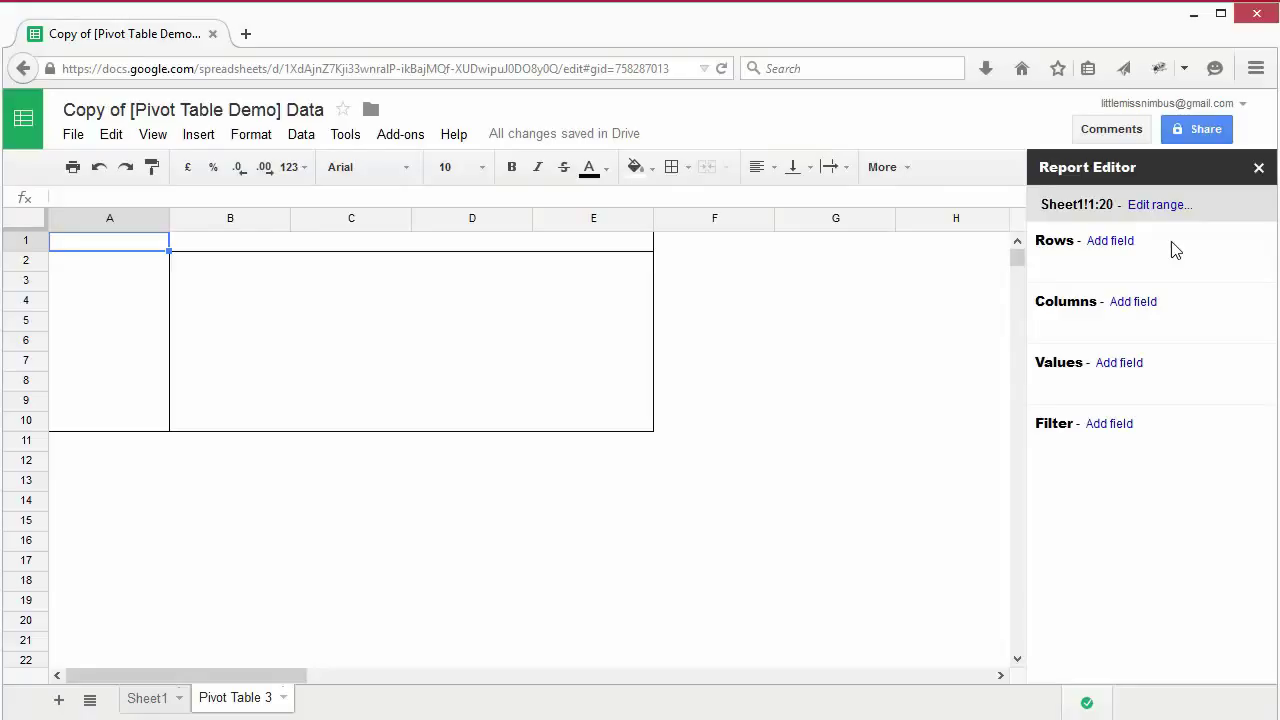
pyautogui.click(1100, 243)
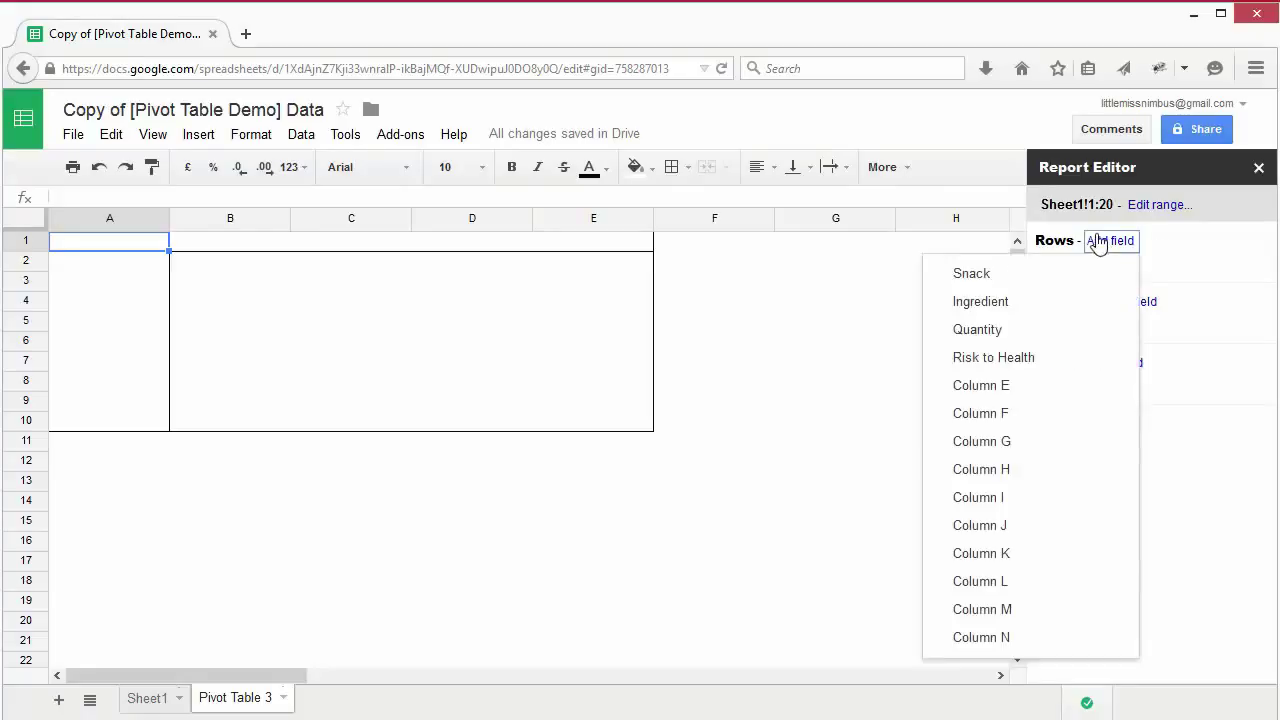
pyautogui.click(987, 276)
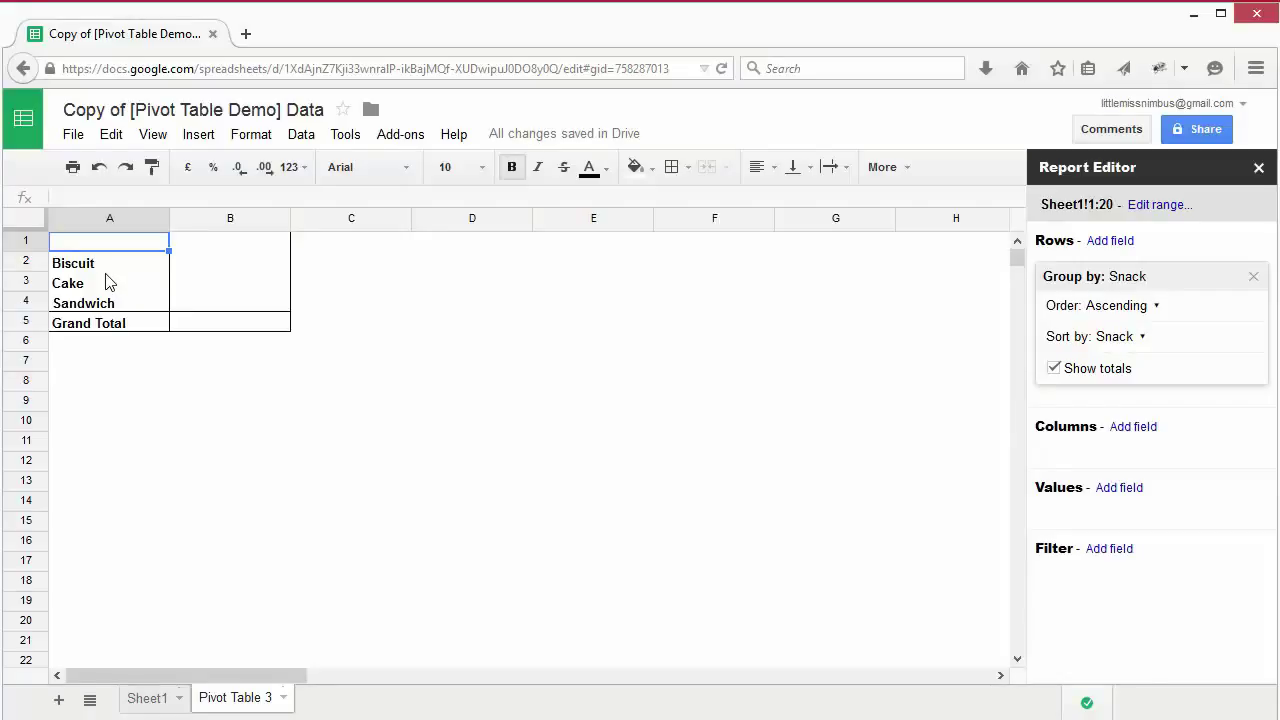
# - Examine the repeated snack entries in Sheet1's Snack column and return to the pivot table sheet
pyautogui.click(166, 707)
pyautogui.click(87, 278)
pyautogui.click(80, 323)
pyautogui.click(80, 340)
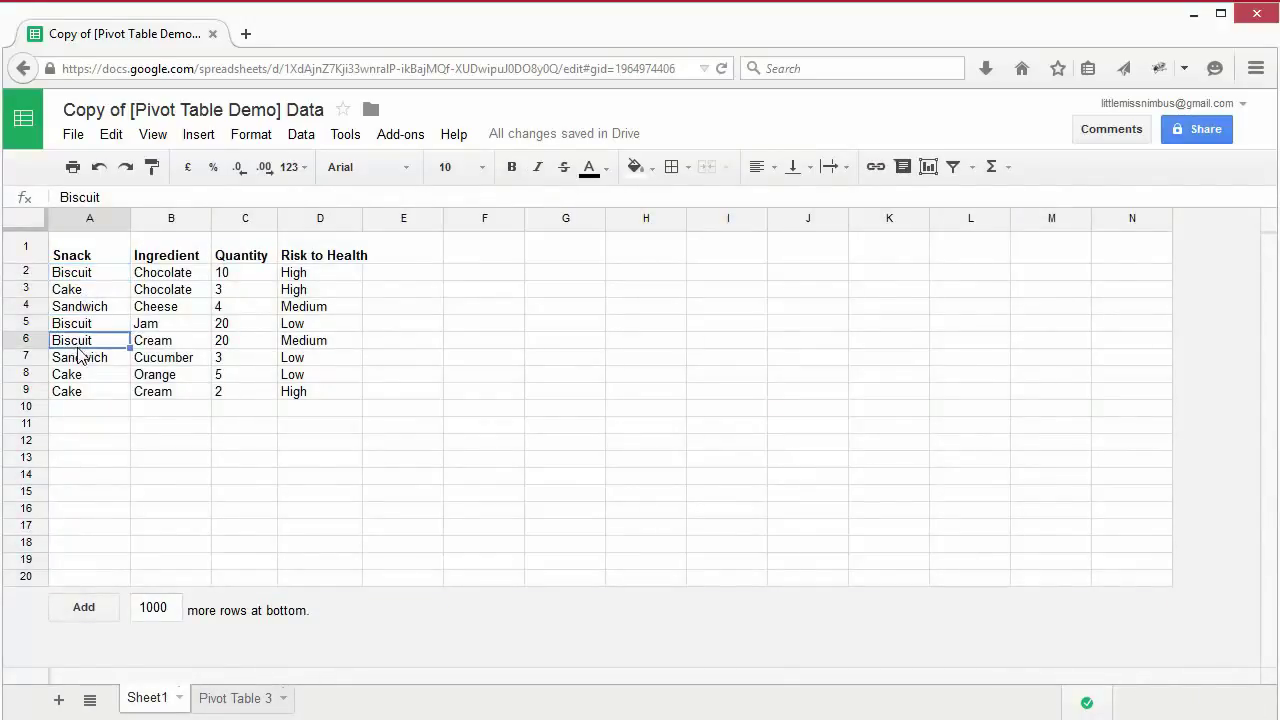
pyautogui.click(80, 357)
pyautogui.click(88, 308)
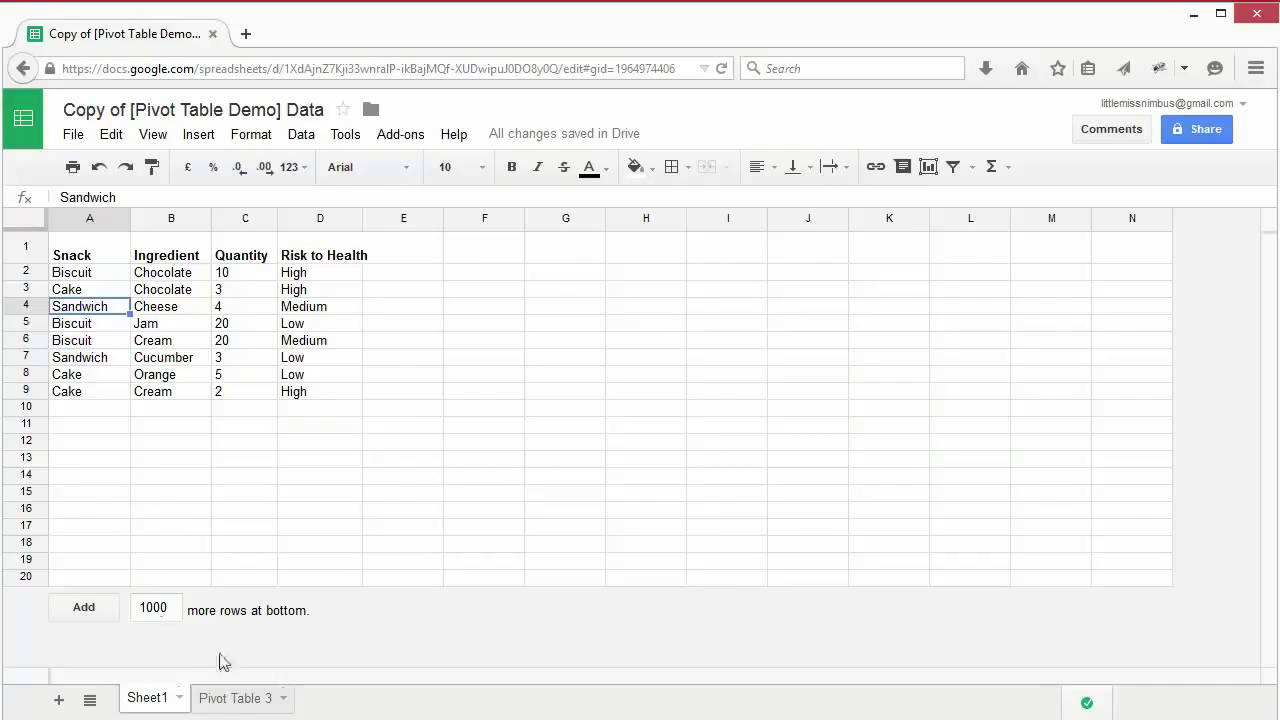
pyautogui.click(238, 700)
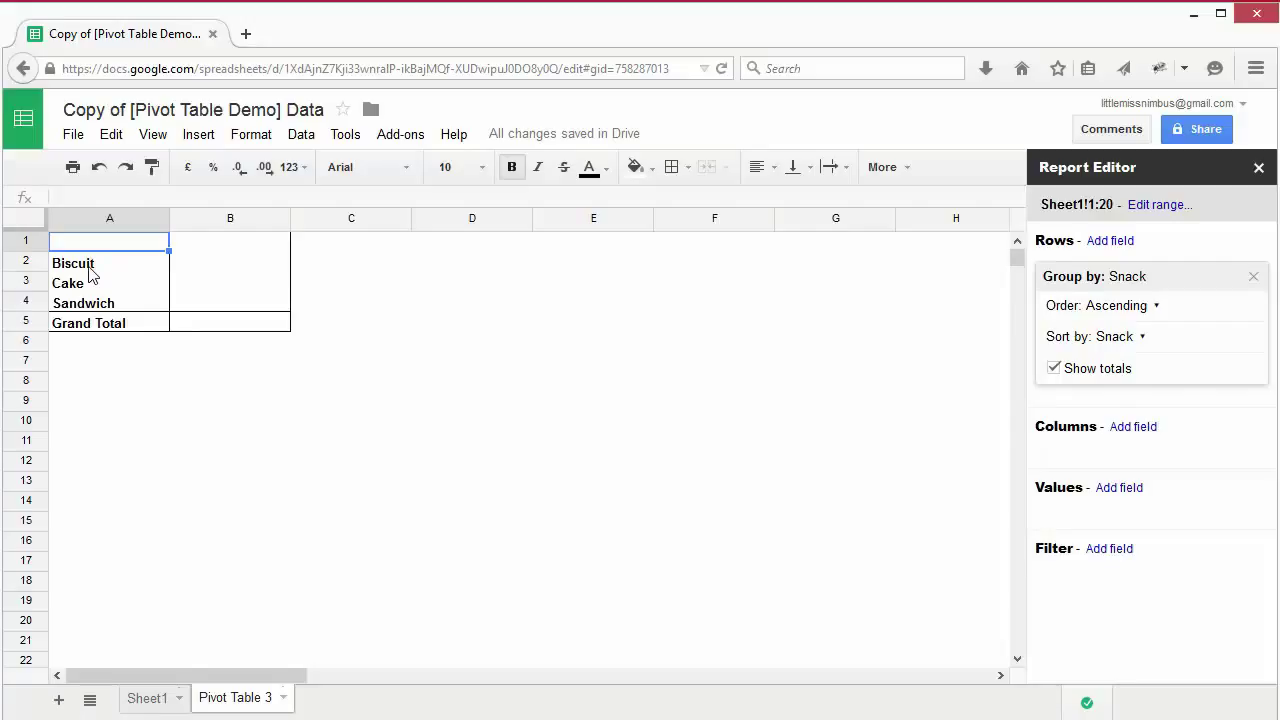
# - Try Ingredient as an additional row grouping ordered above Snack, and remove that grouping again
pyautogui.click(1110, 241)
pyautogui.click(983, 273)
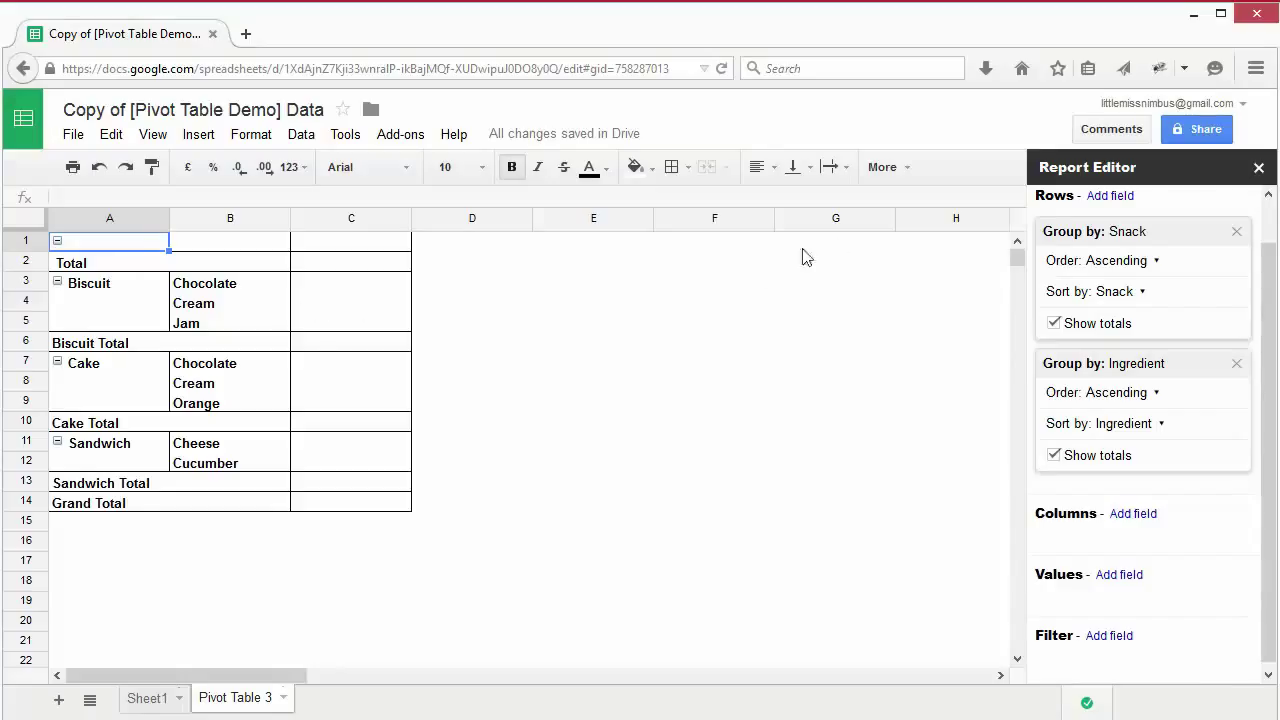
pyautogui.moveTo(1186, 232); pyautogui.dragTo(1192, 415)
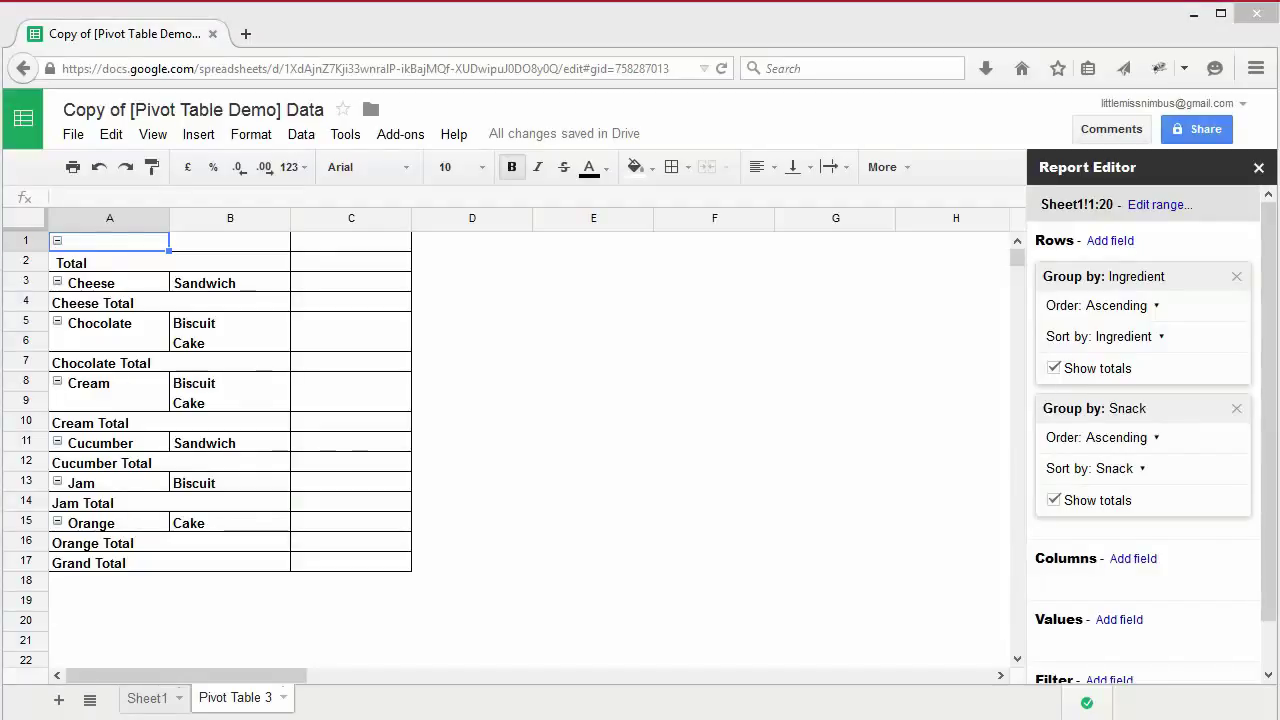
pyautogui.click(1237, 277)
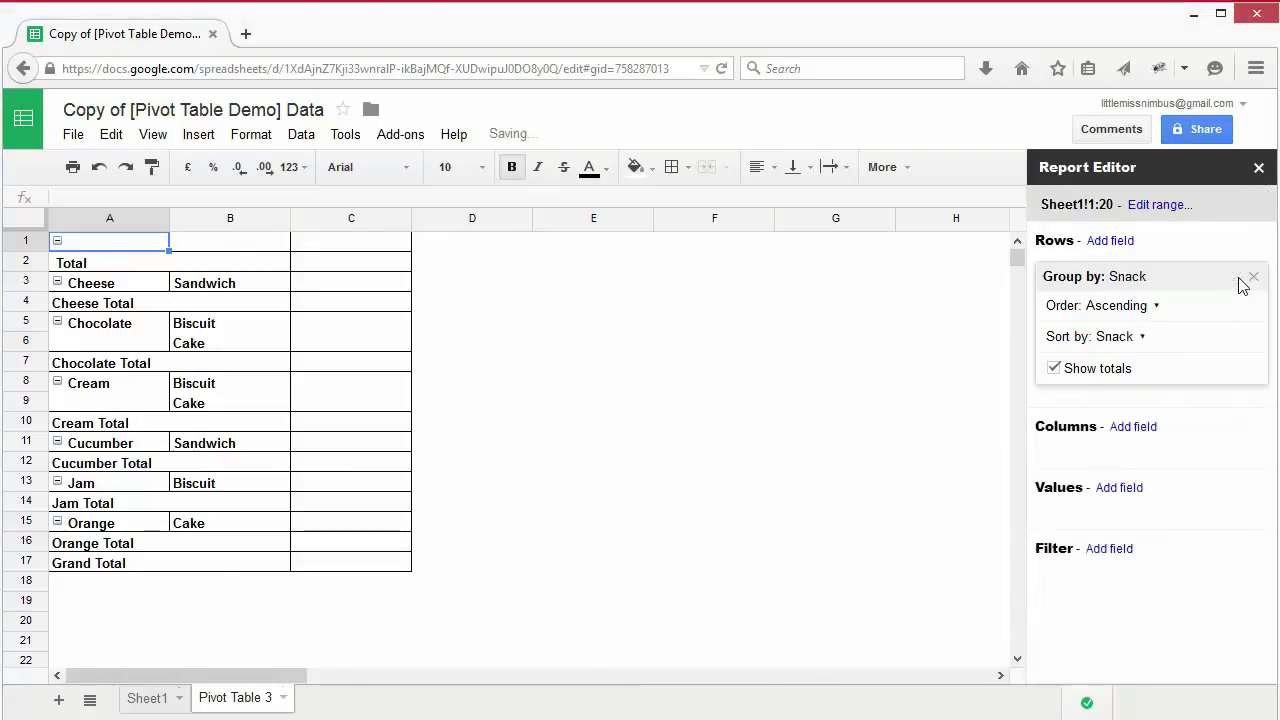
# - Add Quantity as the pivot table's value field and summarise it by COUNTA
pyautogui.click(1119, 488)
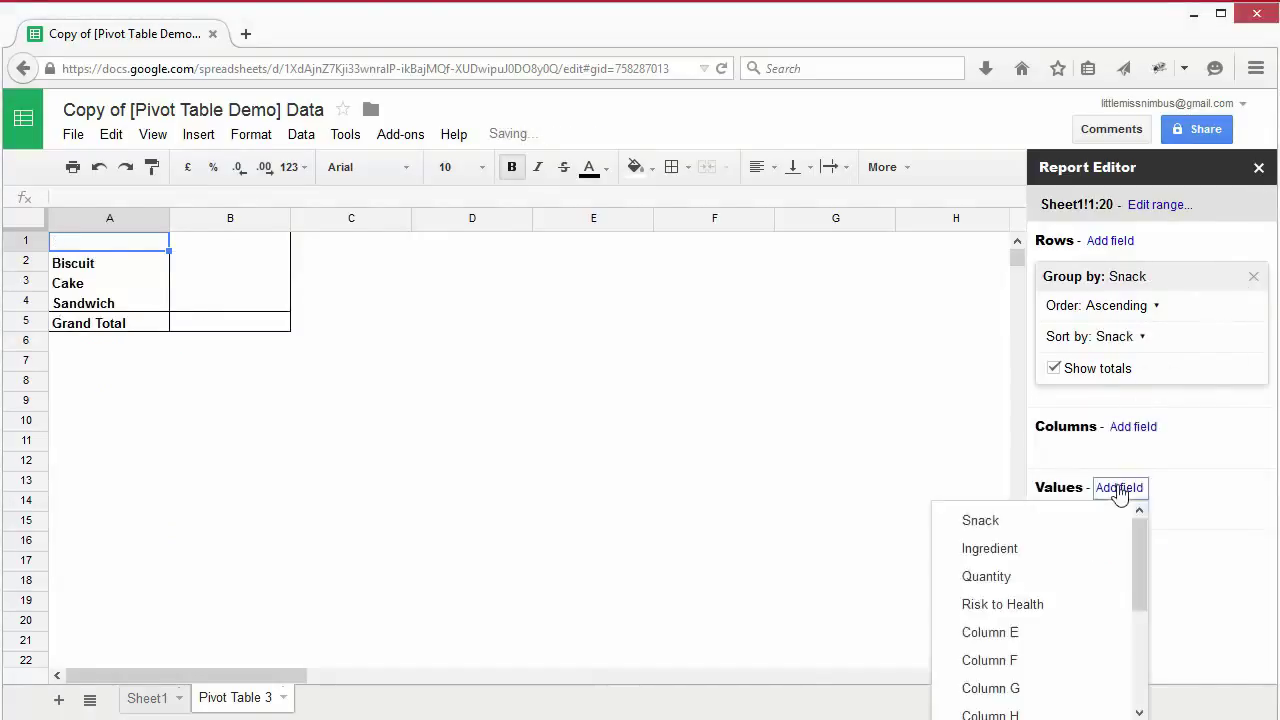
pyautogui.click(1013, 576)
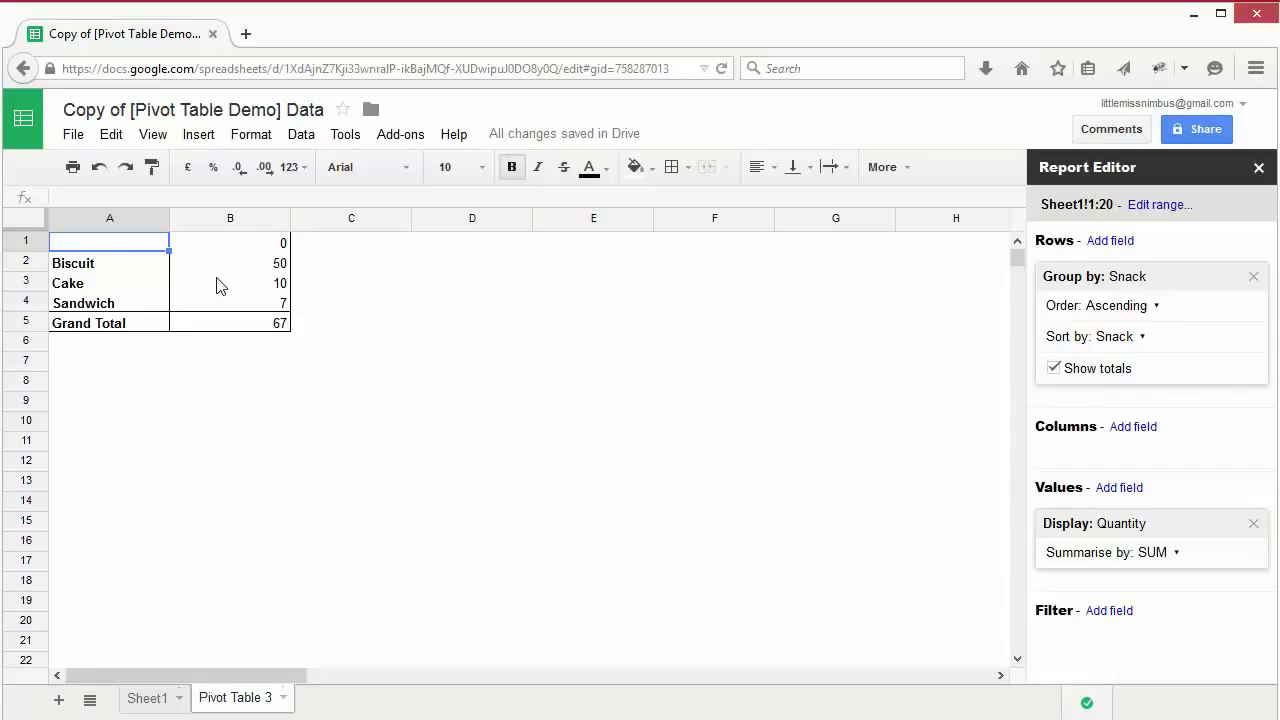
pyautogui.click(1175, 554)
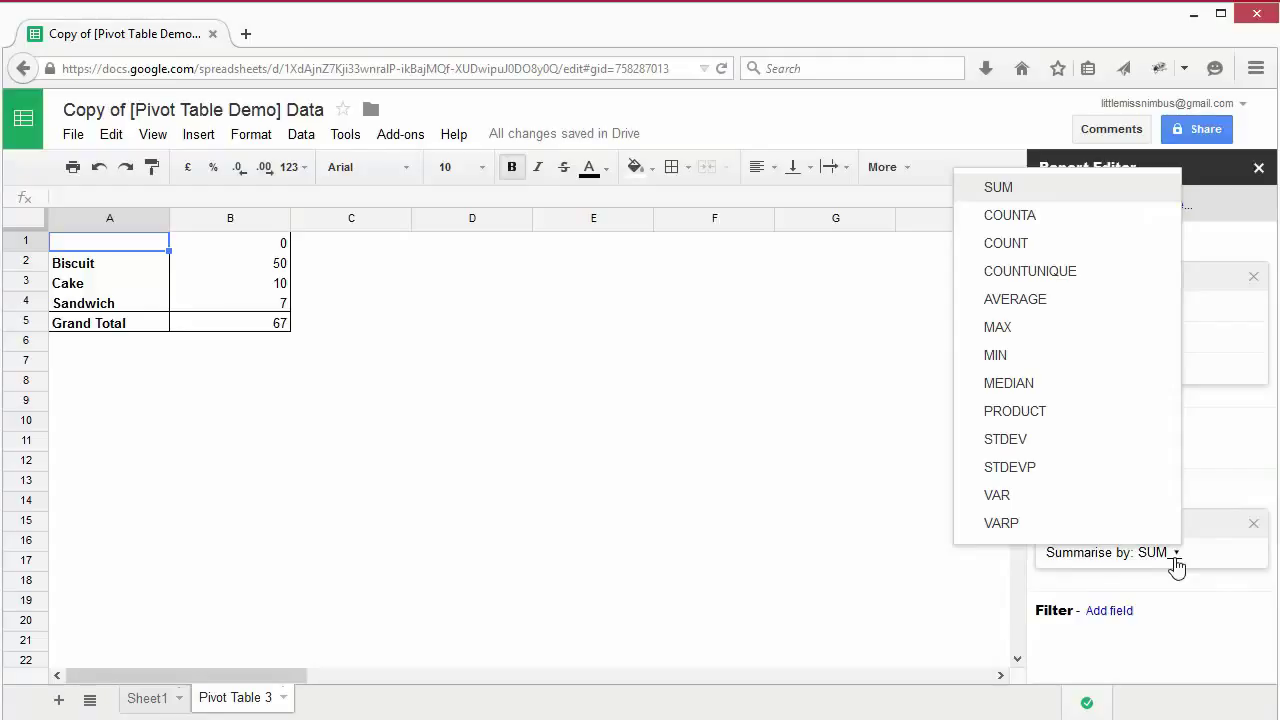
pyautogui.click(1044, 222)
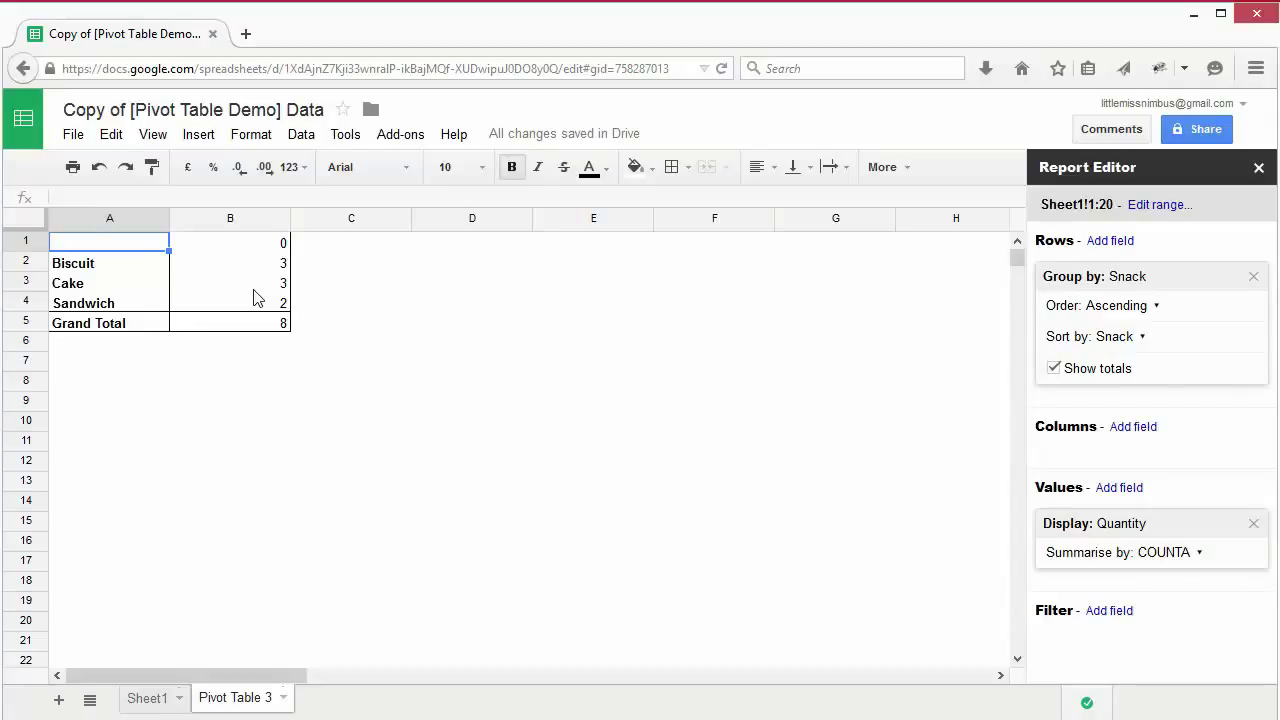
pyautogui.click(1195, 556)
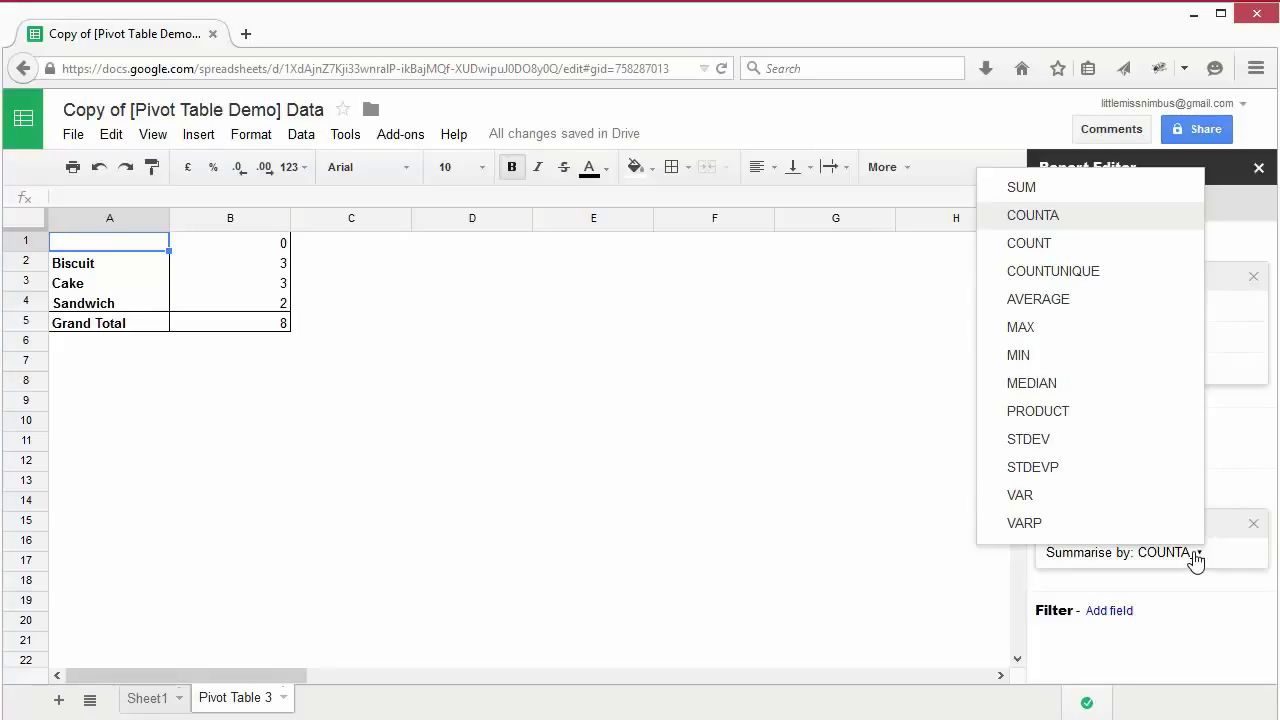
pyautogui.click(1196, 556)
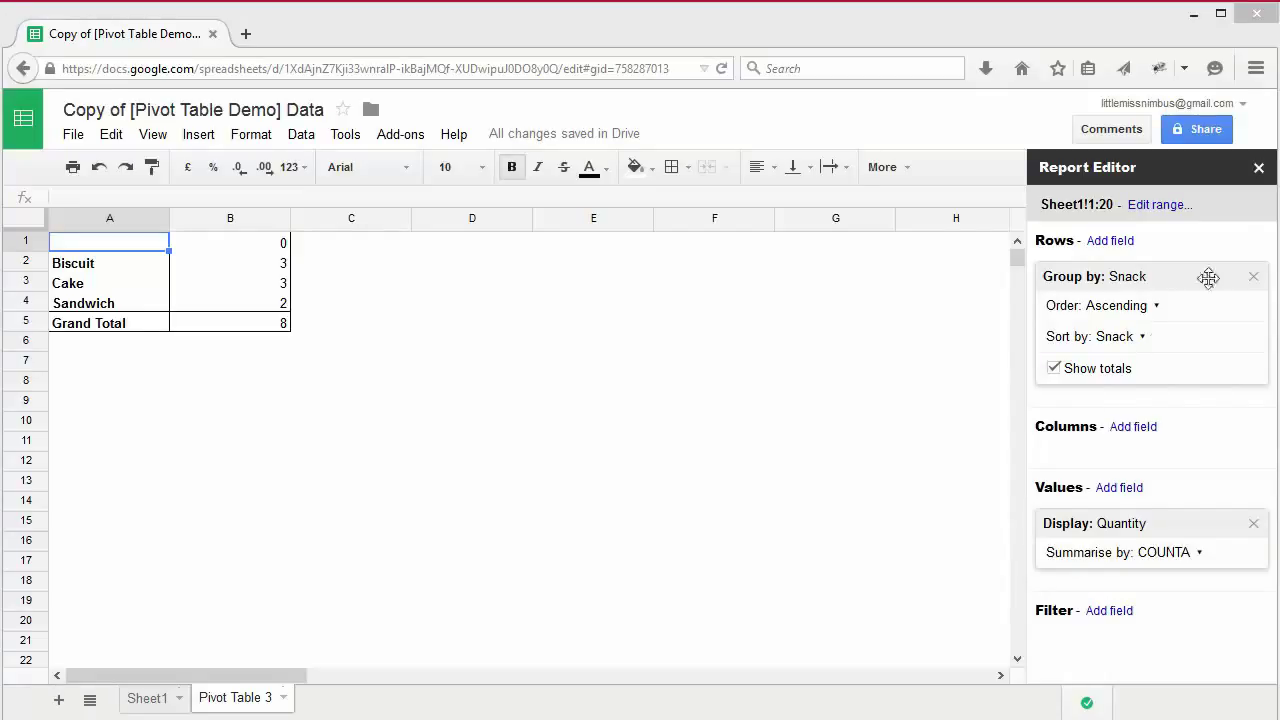
# - Group the pivot table's columns by Risk to Health and check the High and Low columns, including the Cake count under High
pyautogui.click(1136, 427)
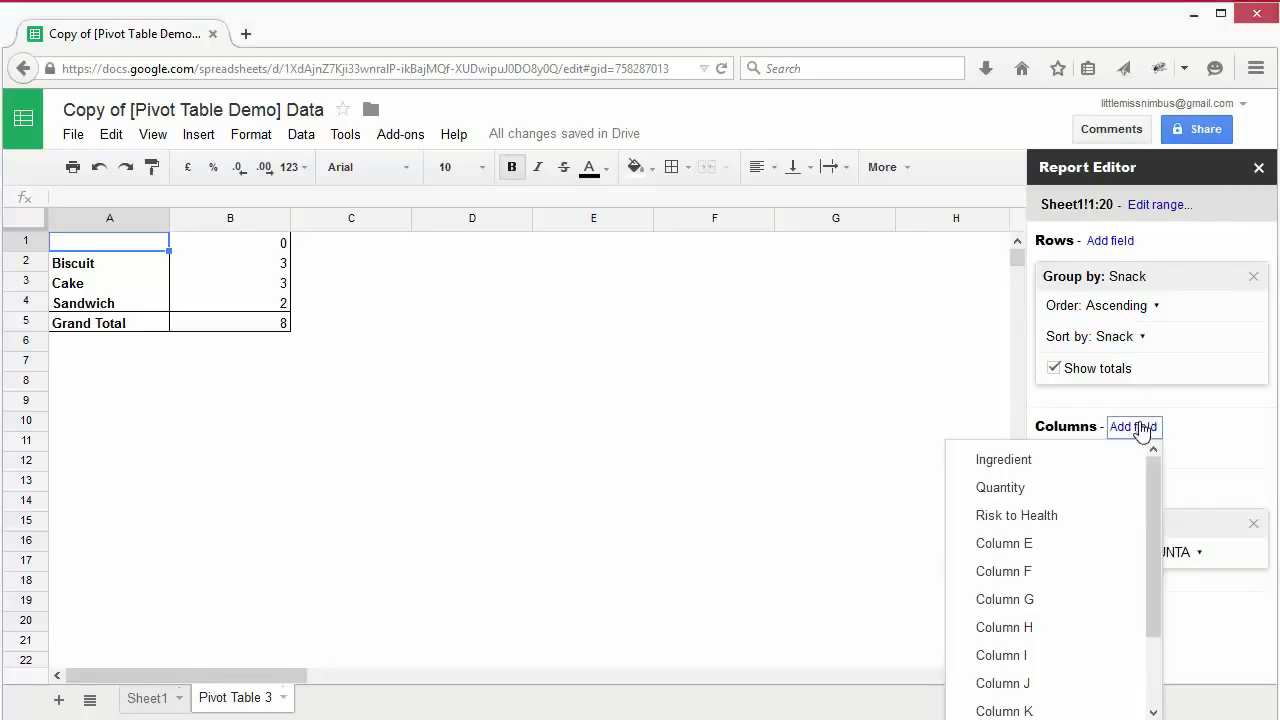
pyautogui.click(1056, 516)
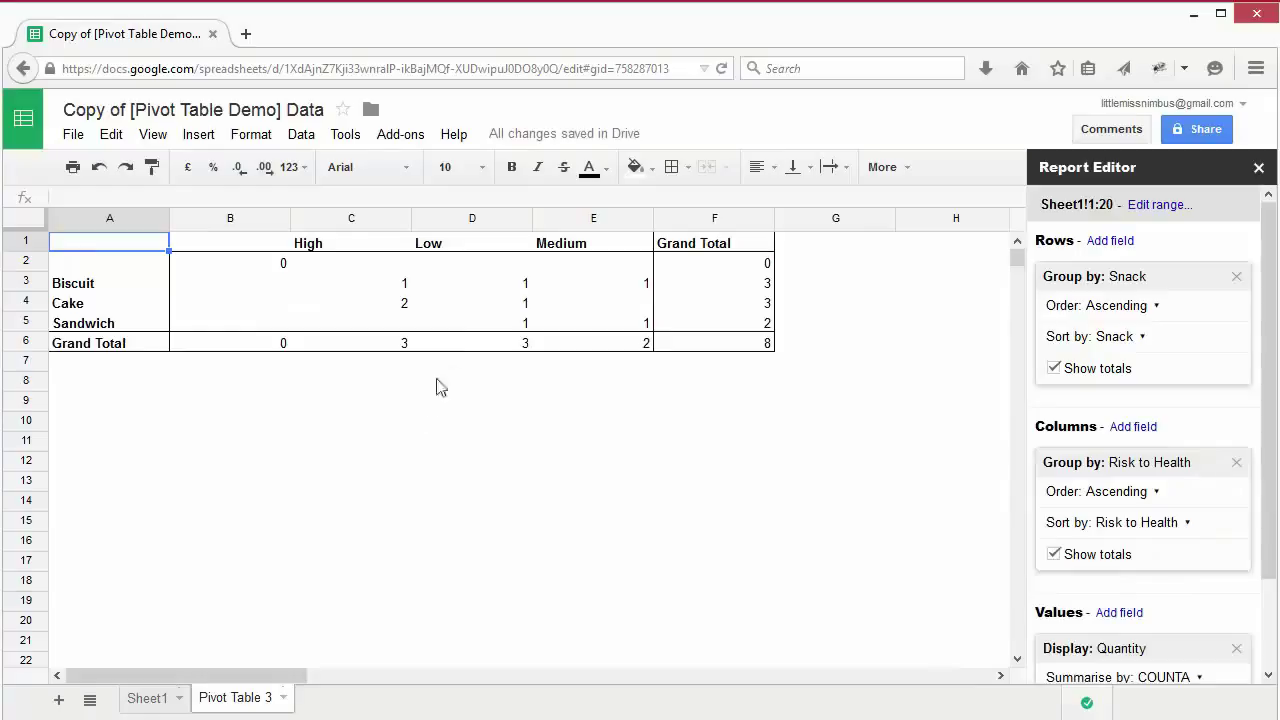
pyautogui.click(371, 248)
pyautogui.click(467, 248)
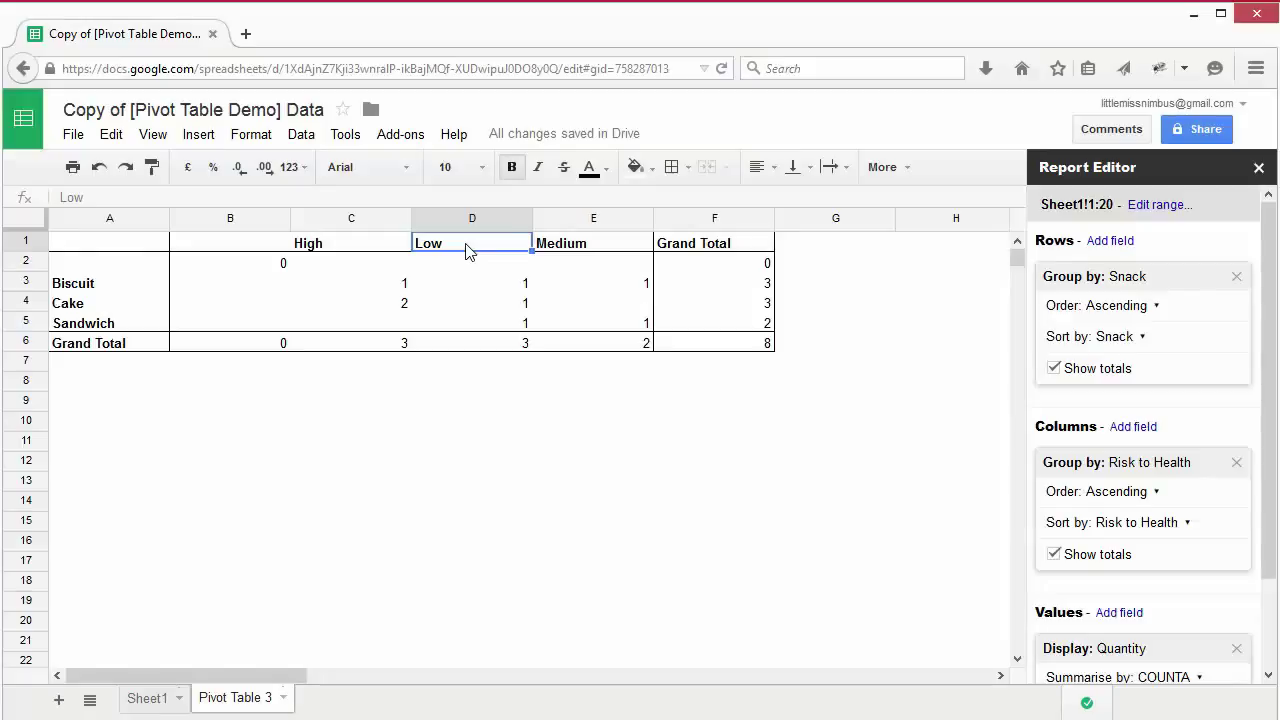
pyautogui.click(387, 307)
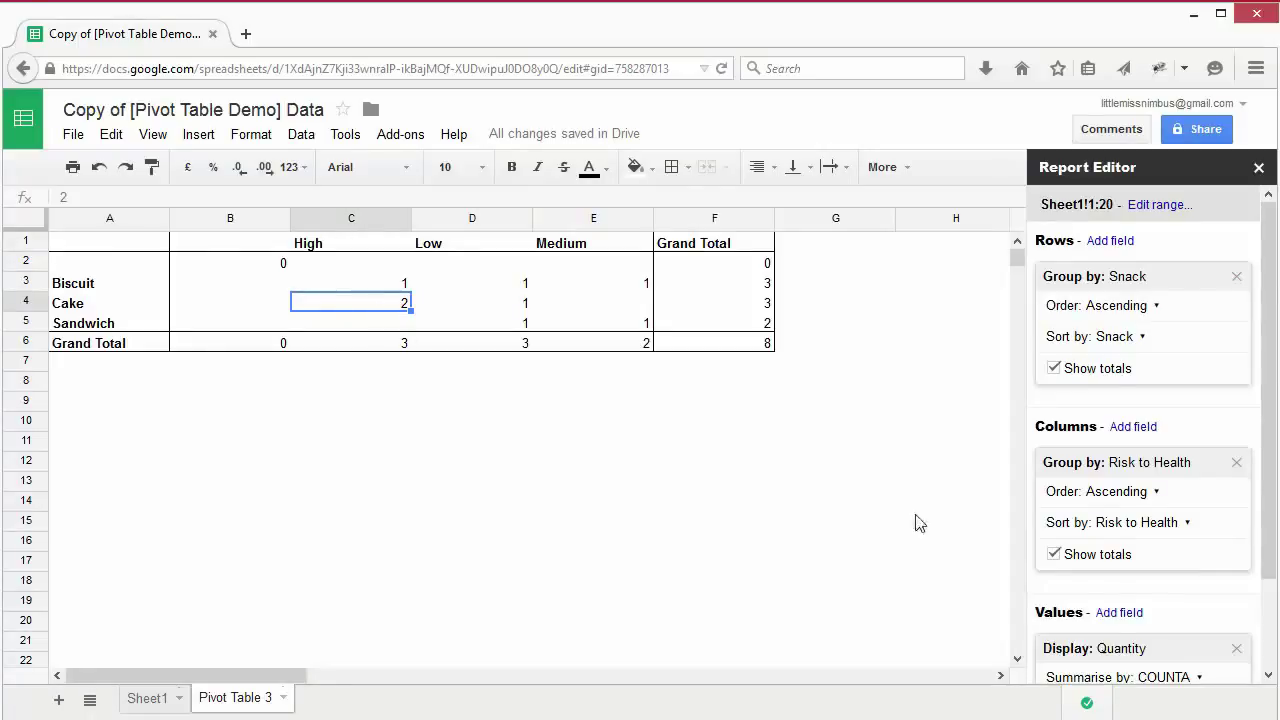
# - Change the Quantity value field's summary function to SUM
pyautogui.scroll(-2, 1200, 588)
pyautogui.click(1180, 592)
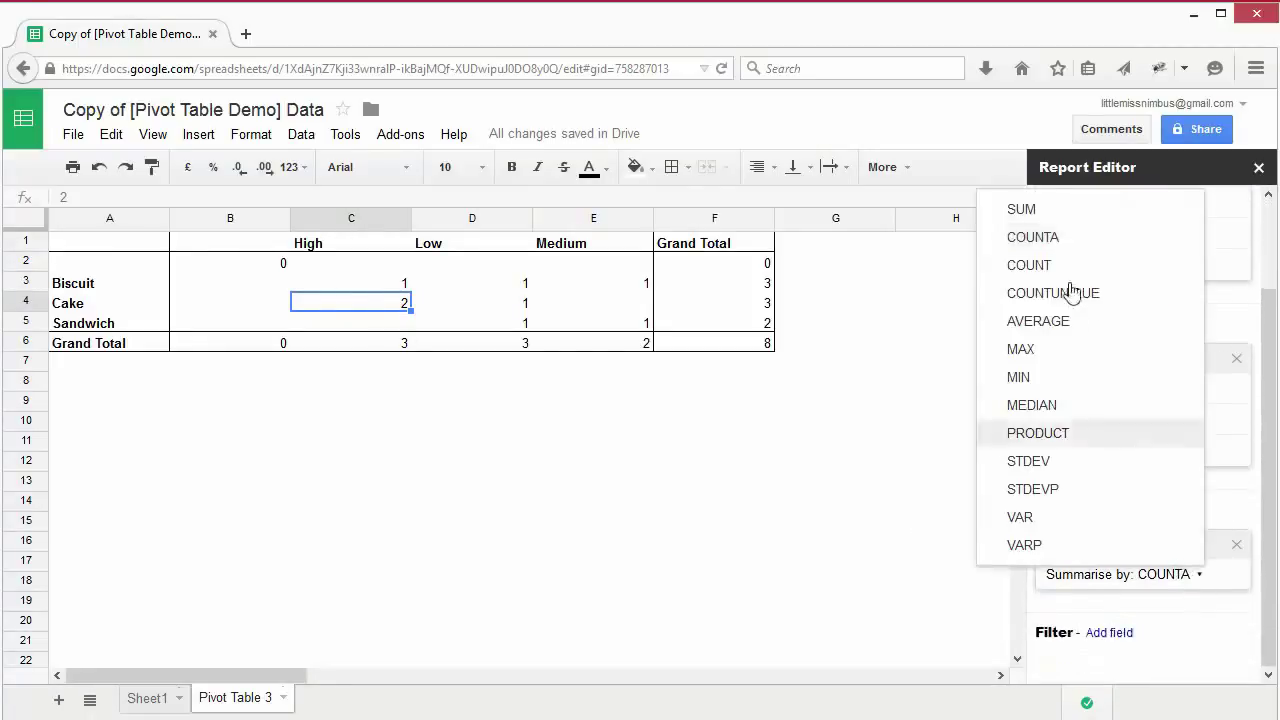
pyautogui.click(1021, 209)
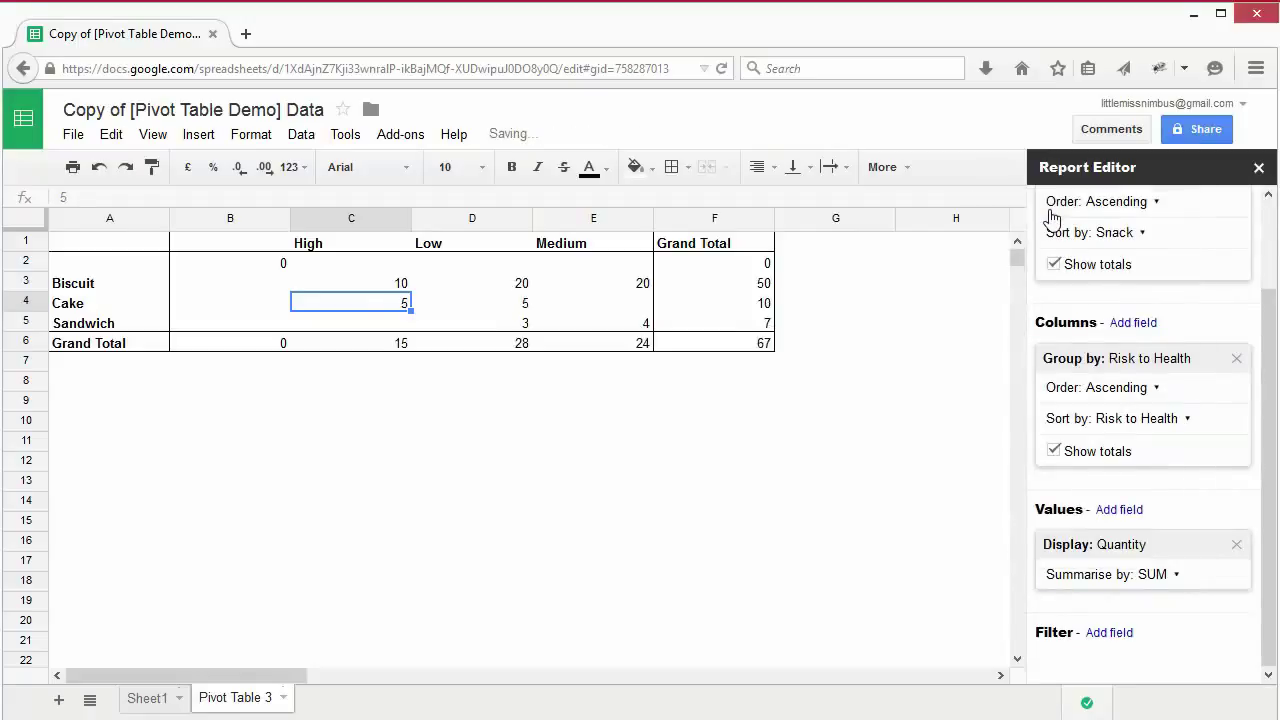